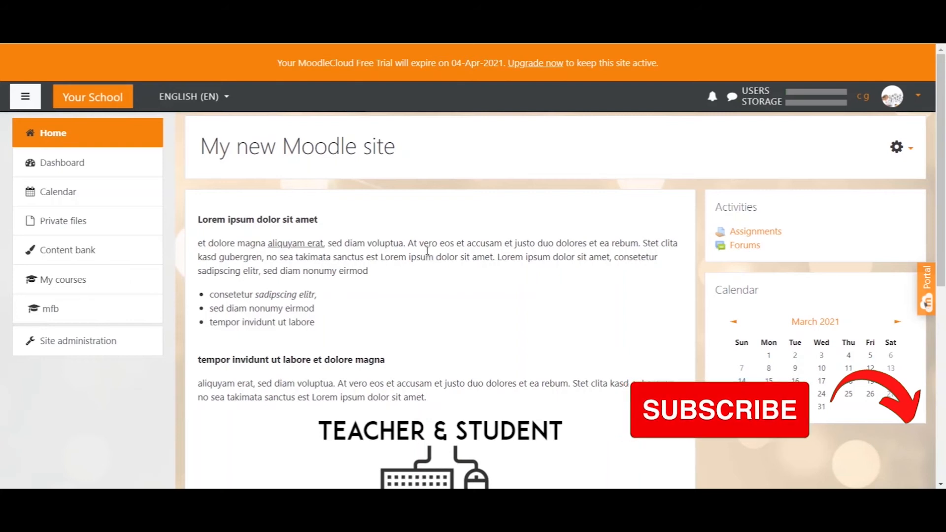
# - Open the site administration's list of user accounts to review the existing users
pyautogui.click(55, 347)
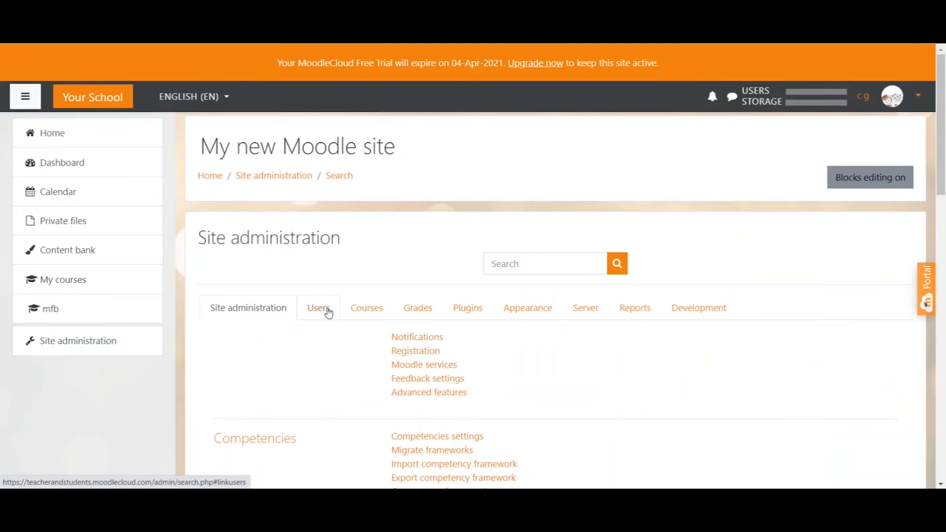
pyautogui.click(329, 313)
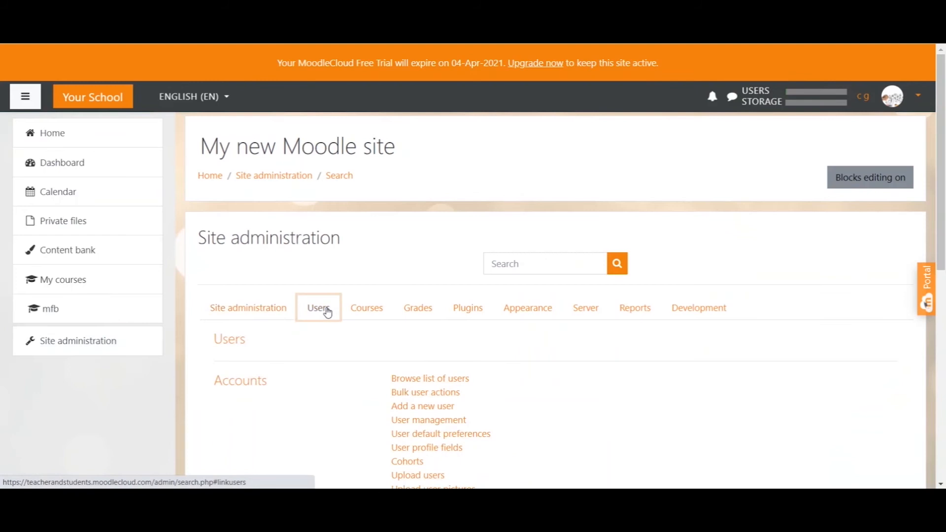
pyautogui.click(421, 379)
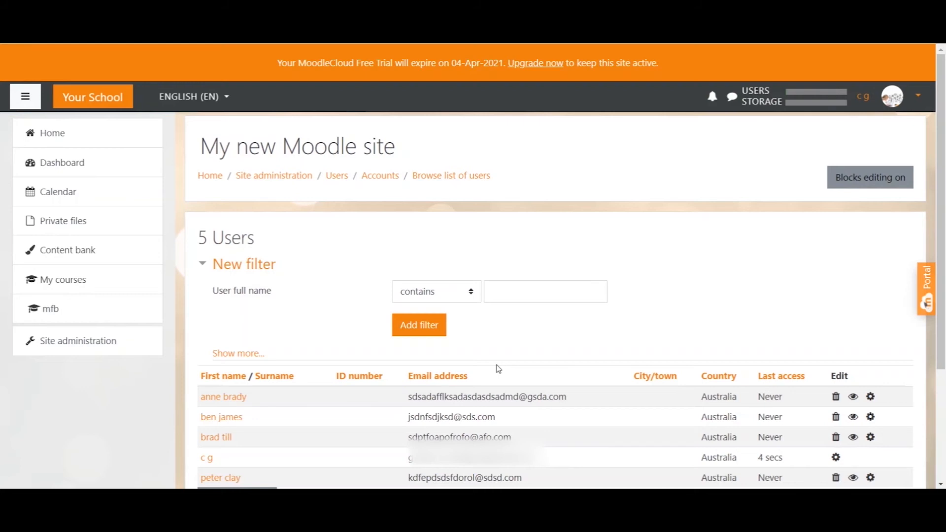
# - Open the participants list of the Math for Beginners course and check the available filter conditions
pyautogui.click(83, 317)
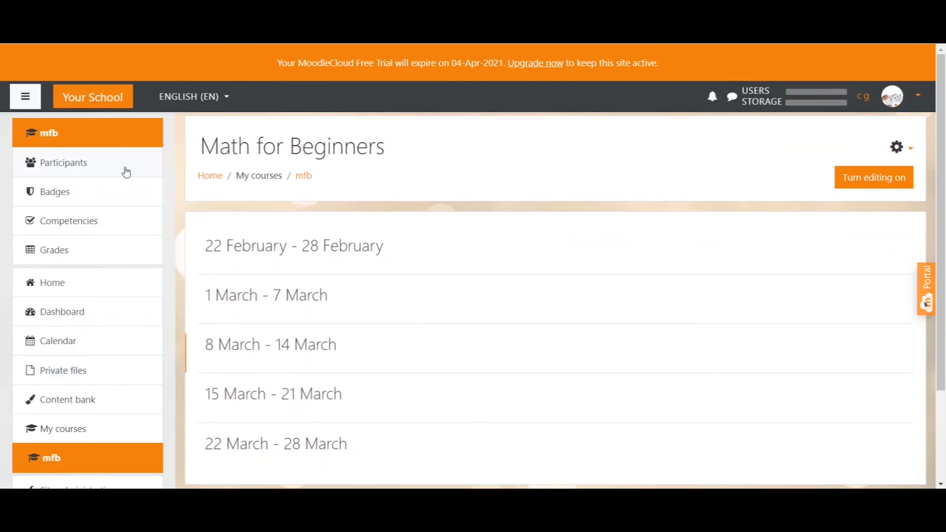
pyautogui.click(127, 172)
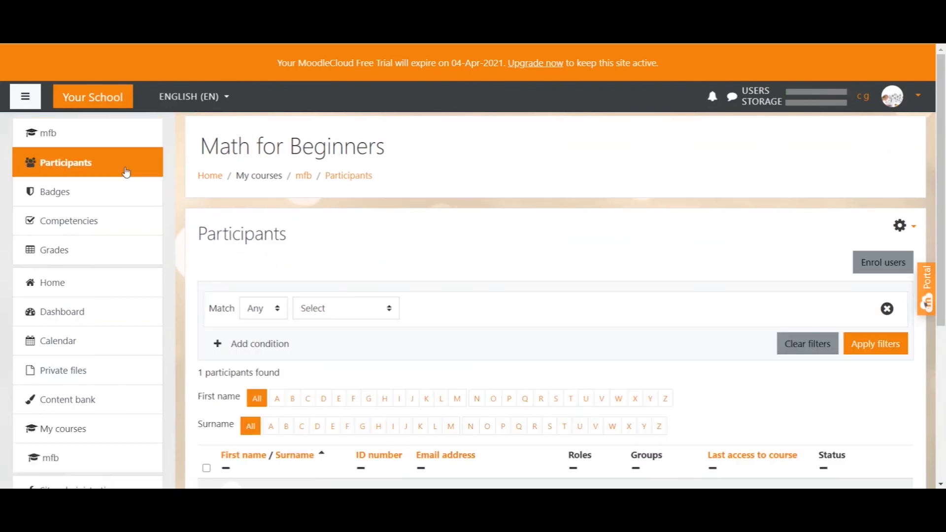
pyautogui.scroll(-3, 389, 215)
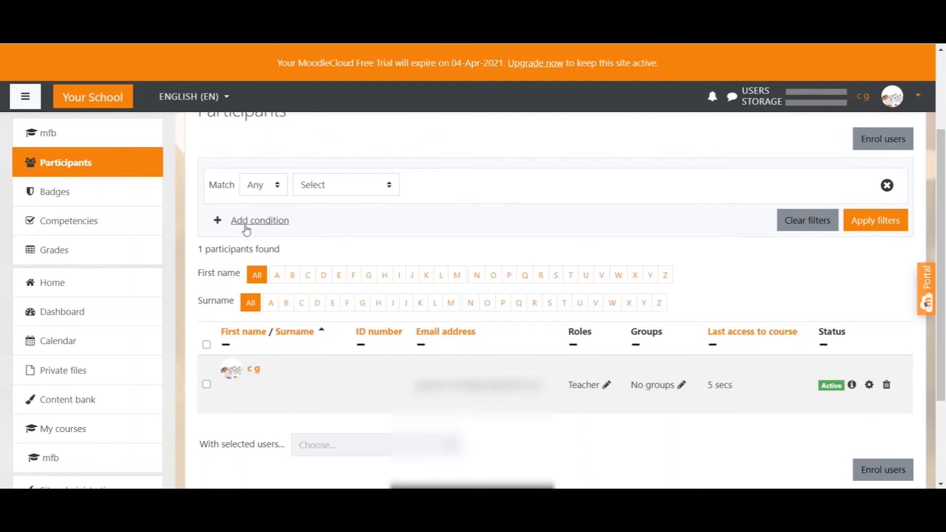
pyautogui.click(373, 193)
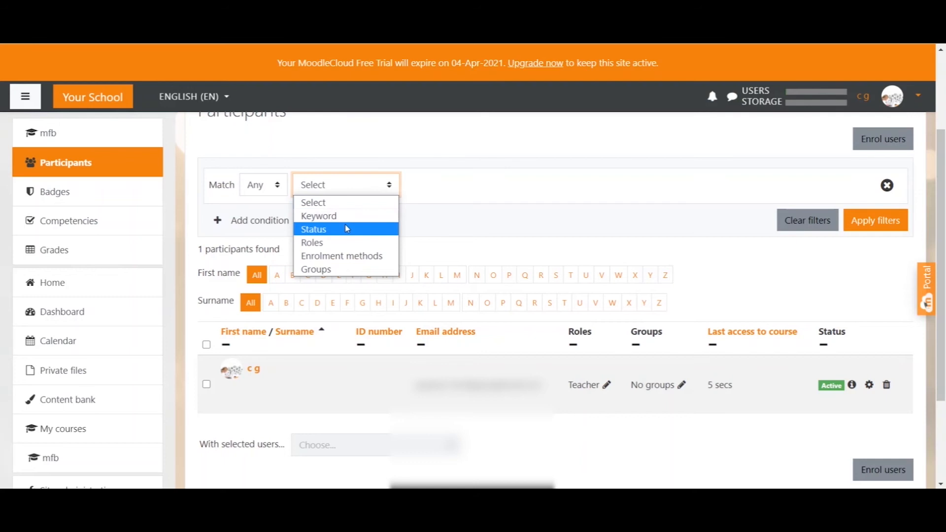
pyautogui.click(456, 216)
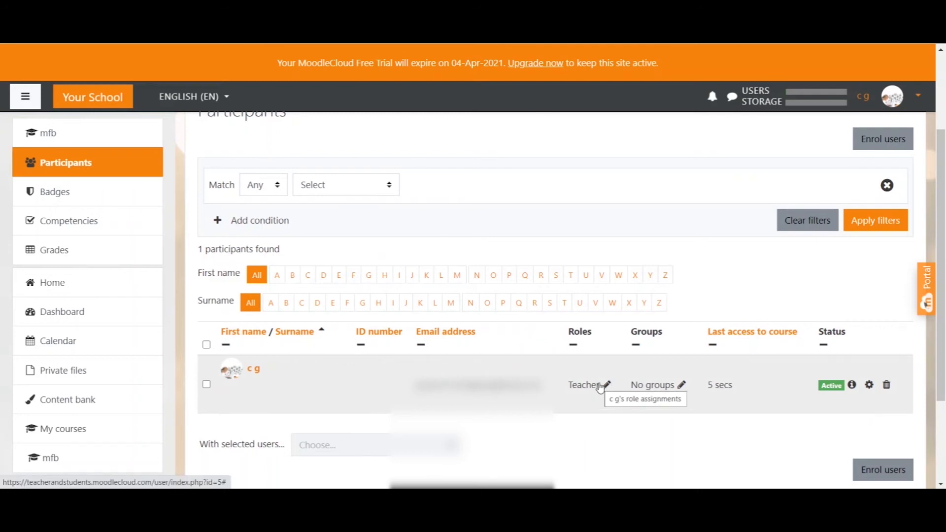
# - Start enrolling users in the course, search for "an" and select the matching user
pyautogui.click(875, 143)
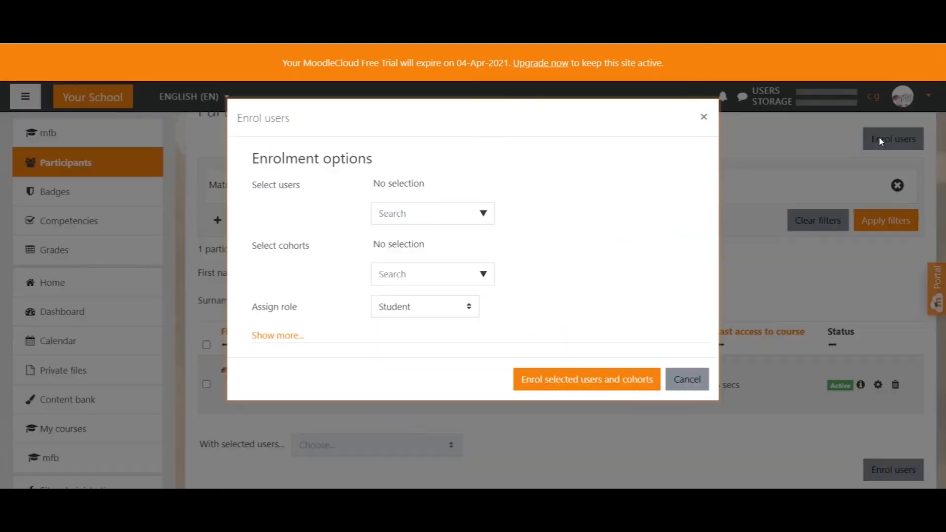
pyautogui.moveTo(254, 191); pyautogui.dragTo(302, 190)
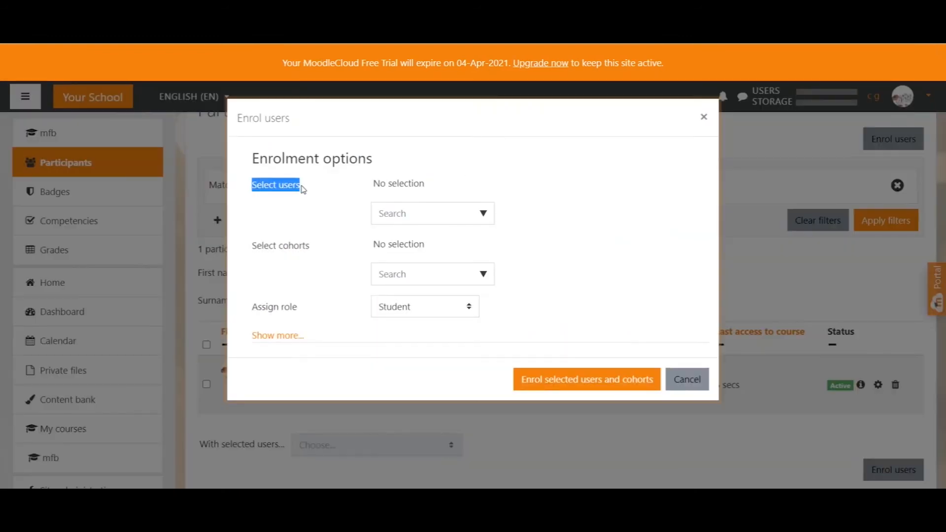
pyautogui.click(395, 219)
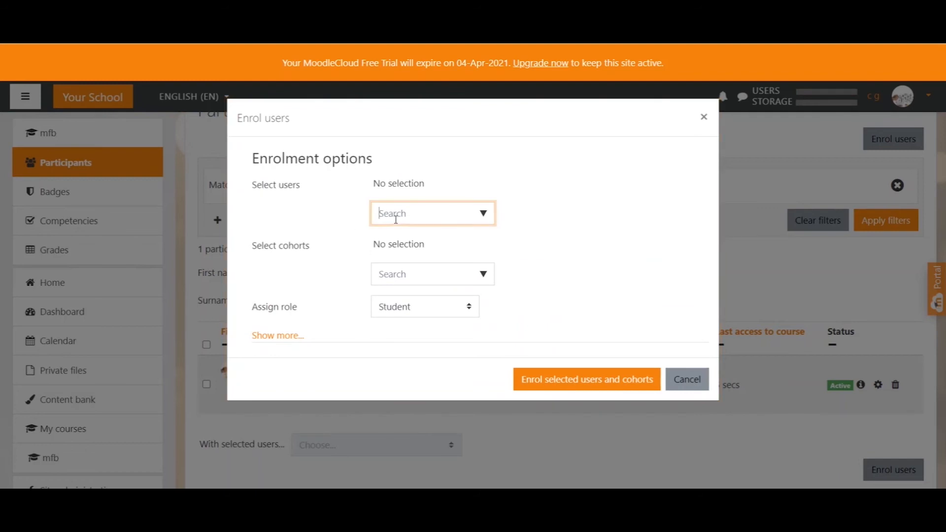
pyautogui.write('an')
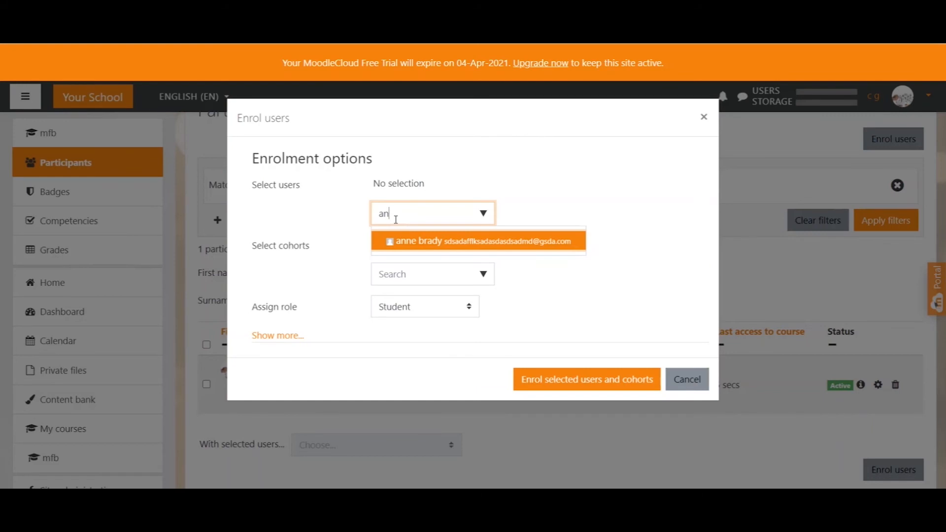
pyautogui.click(418, 241)
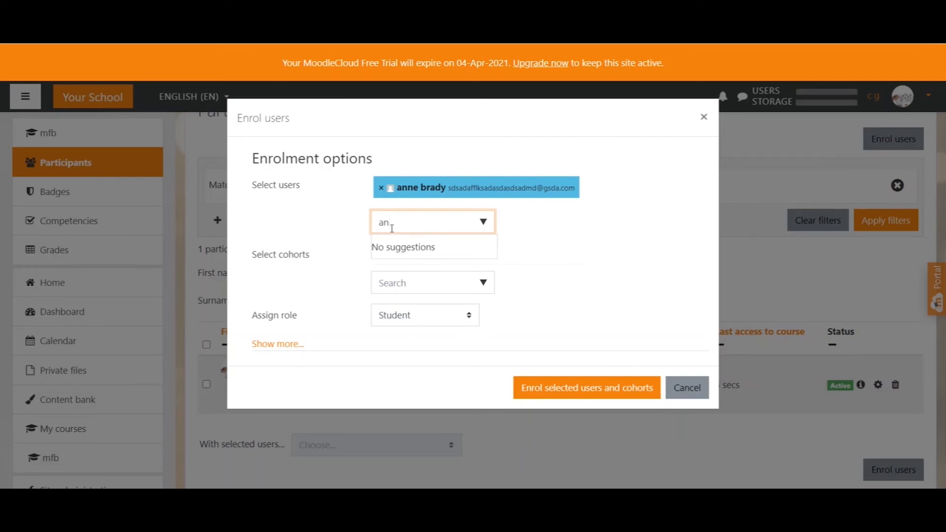
# - Search for "br", add the matching second user to the enrolment selection, and remove that user again
pyautogui.moveTo(393, 226); pyautogui.dragTo(370, 232)
pyautogui.write('br')
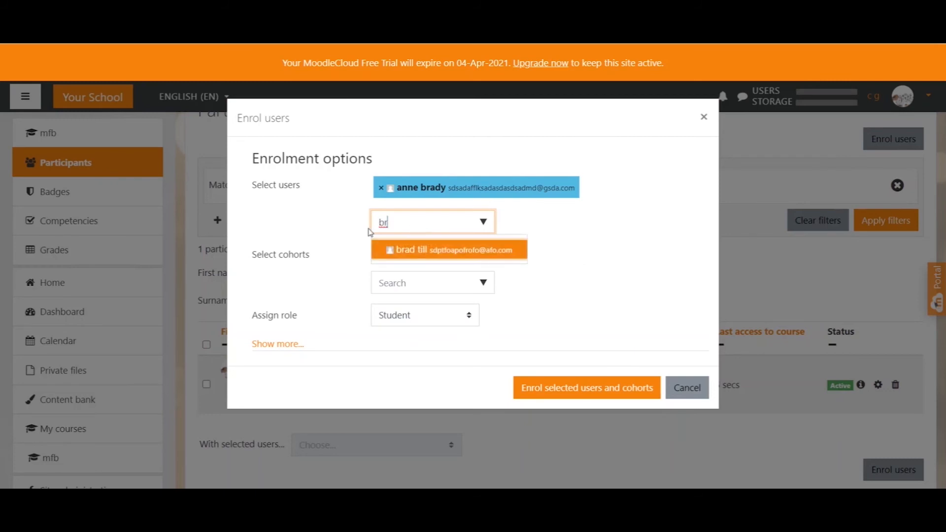
pyautogui.click(413, 254)
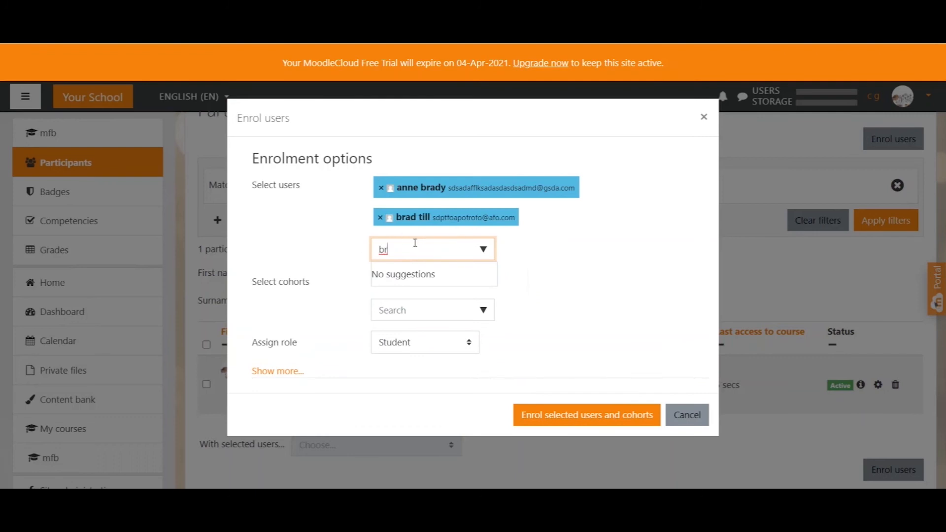
pyautogui.click(380, 218)
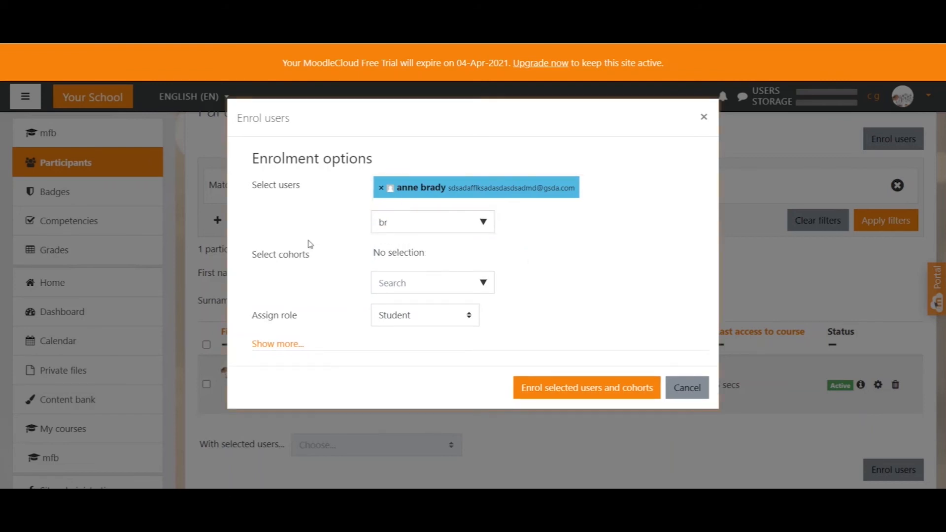
# - Assign the Student role to the selected user, leaving the cohort selection empty
pyautogui.moveTo(252, 256); pyautogui.dragTo(312, 259)
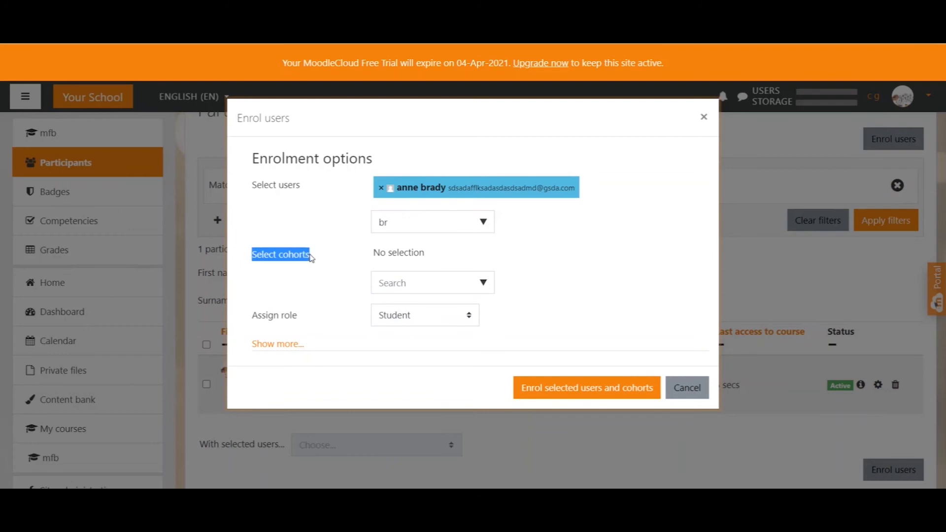
pyautogui.click(311, 257)
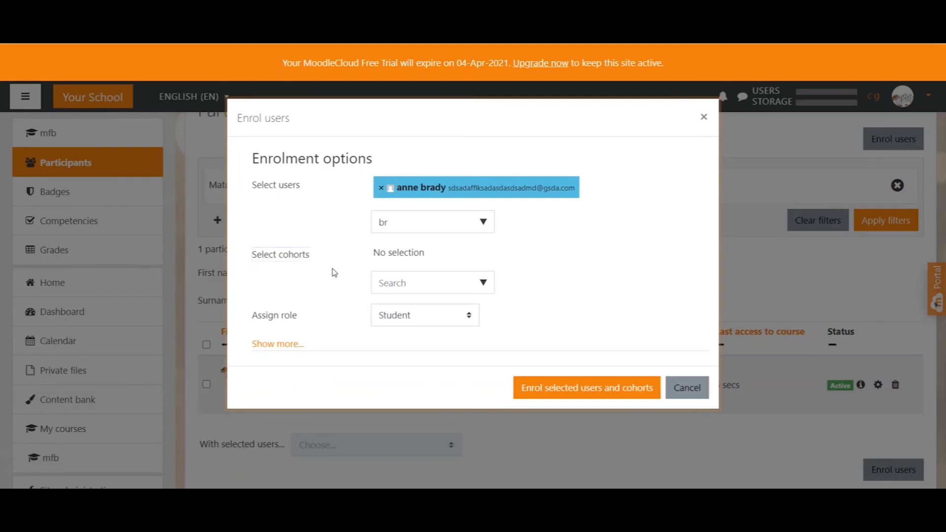
pyautogui.click(462, 322)
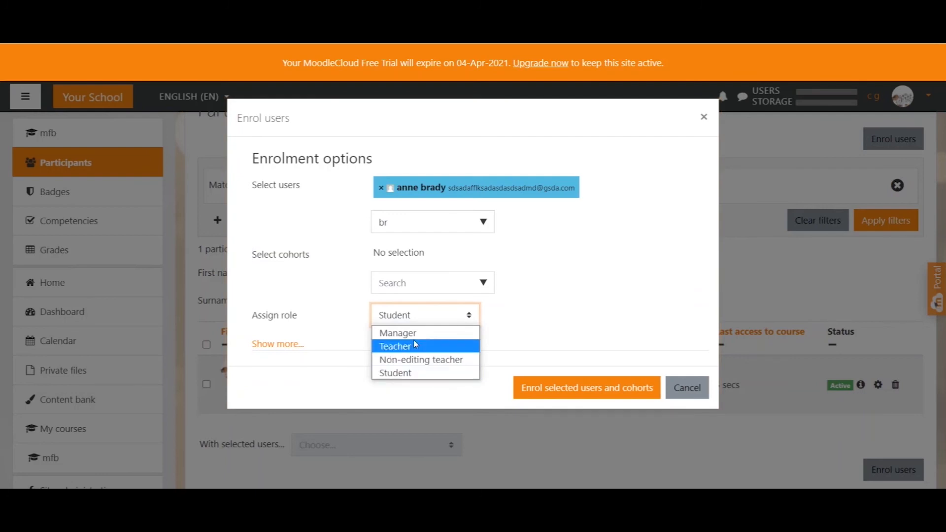
pyautogui.click(418, 374)
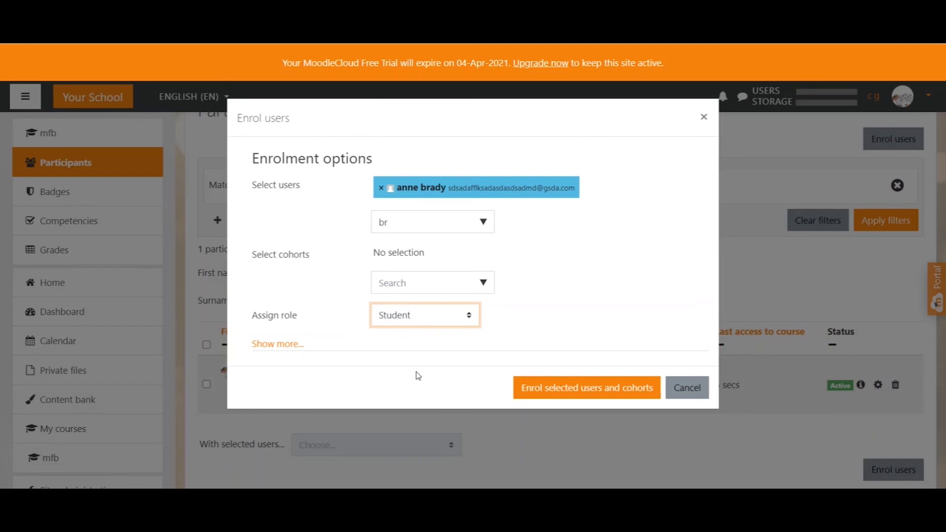
# - Review the additional enrolment duration and end-date options, and enrol the selected user in the course
pyautogui.click(285, 344)
pyautogui.scroll(-1, 285, 344)
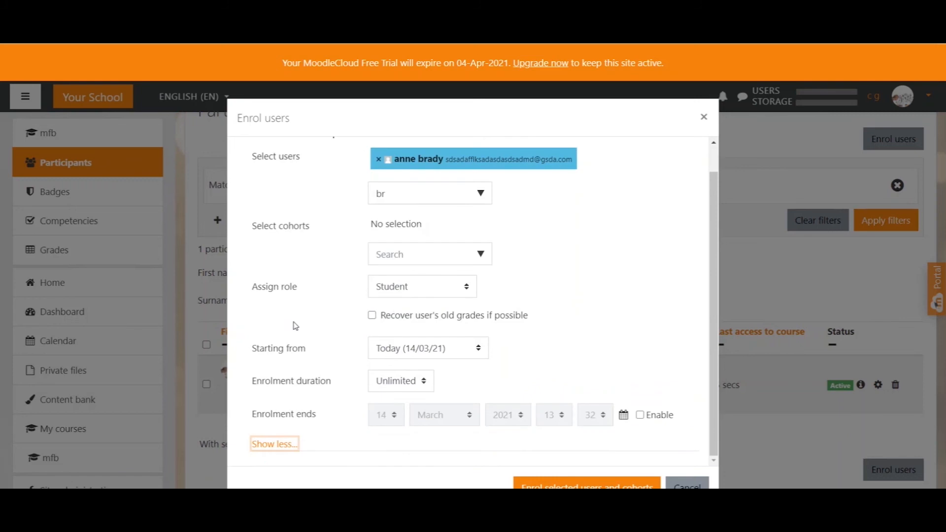
pyautogui.moveTo(253, 381); pyautogui.dragTo(332, 383)
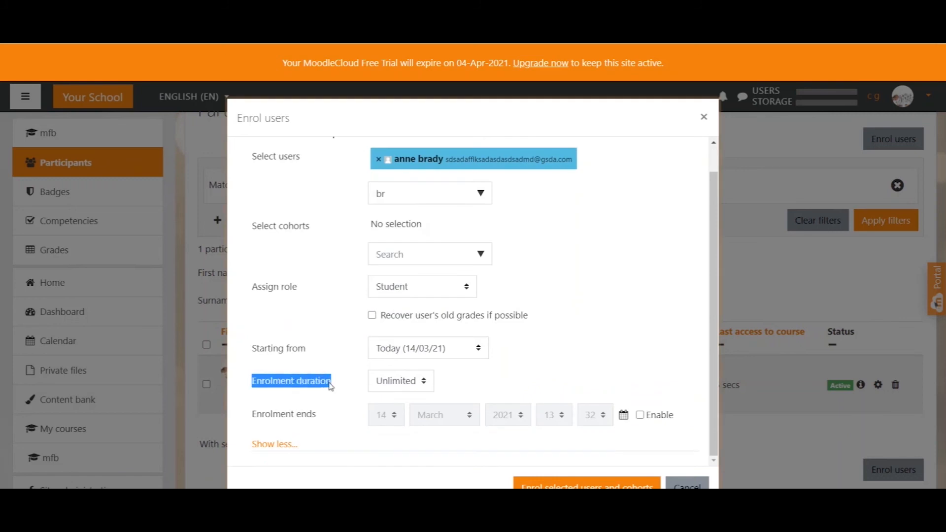
pyautogui.click(284, 385)
pyautogui.moveTo(247, 413); pyautogui.dragTo(320, 423)
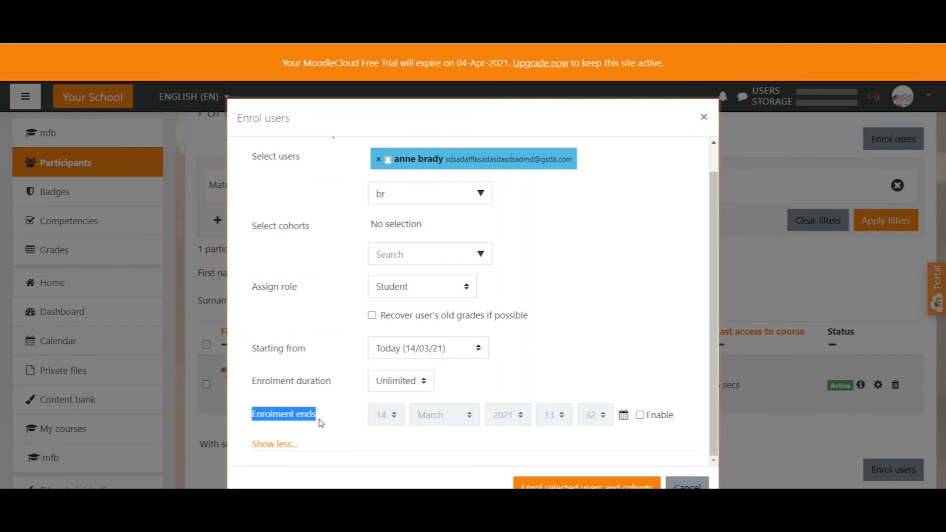
pyautogui.click(291, 444)
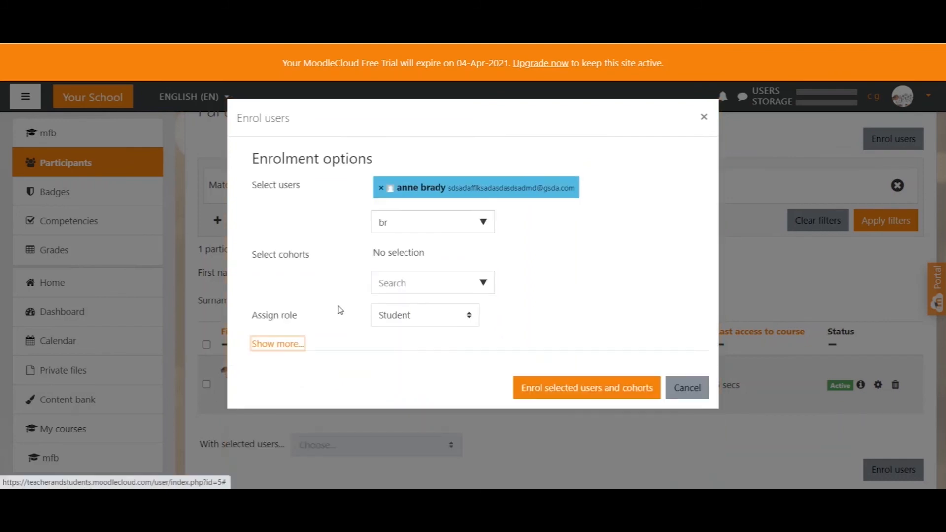
pyautogui.click(605, 389)
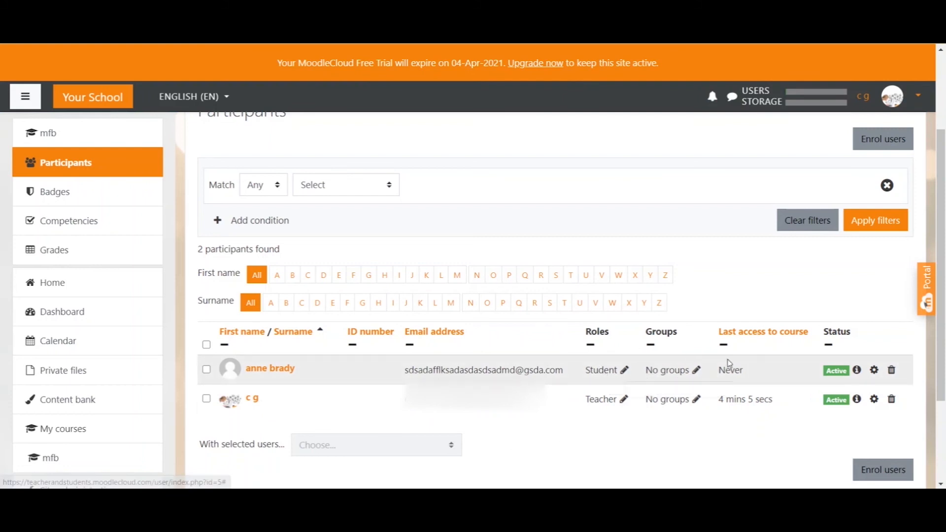
# - Inspect the status options in the newly enrolled student's enrolment settings and close them without saving
pyautogui.click(874, 373)
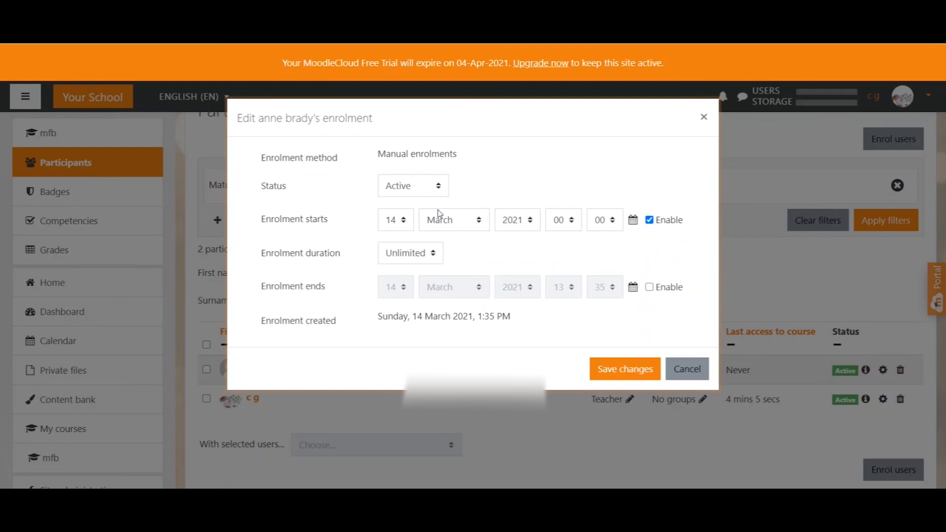
pyautogui.click(438, 190)
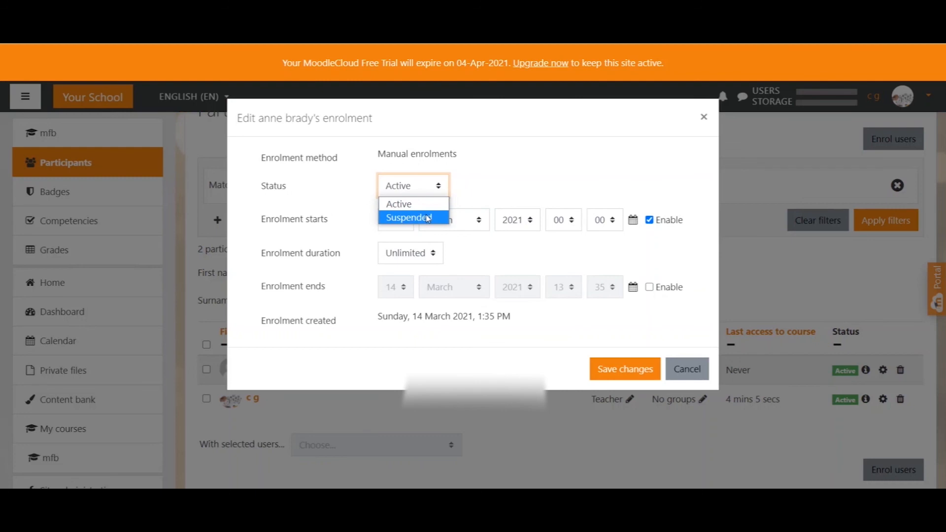
pyautogui.click(704, 118)
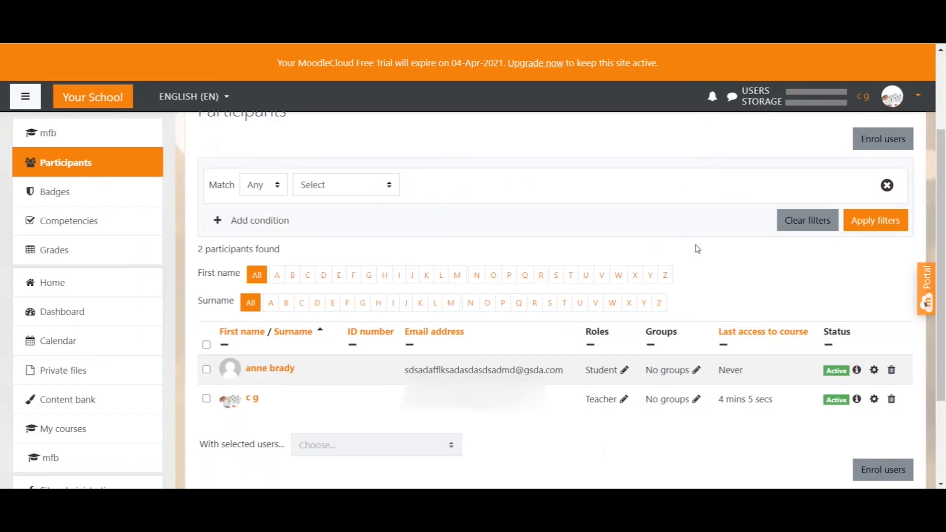
# - Unenrol the student from the Math for Beginners course
pyautogui.click(892, 371)
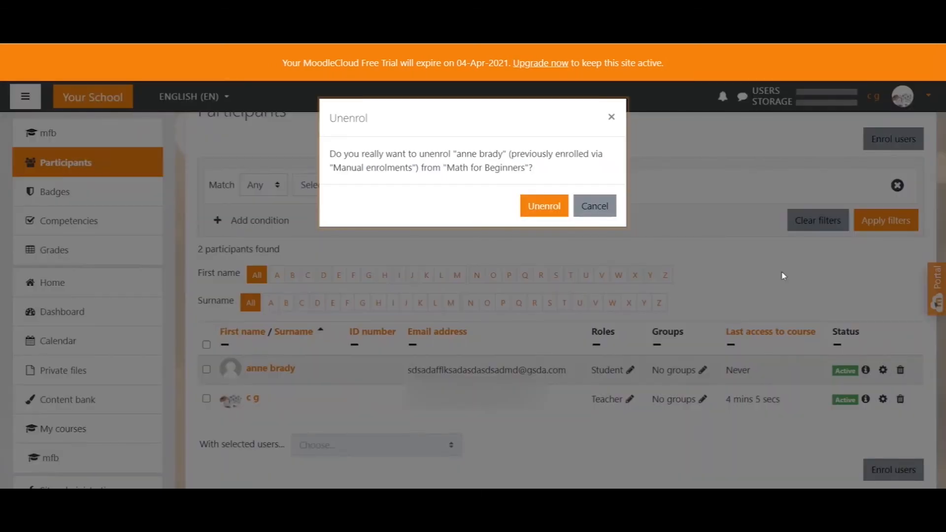
pyautogui.click(536, 211)
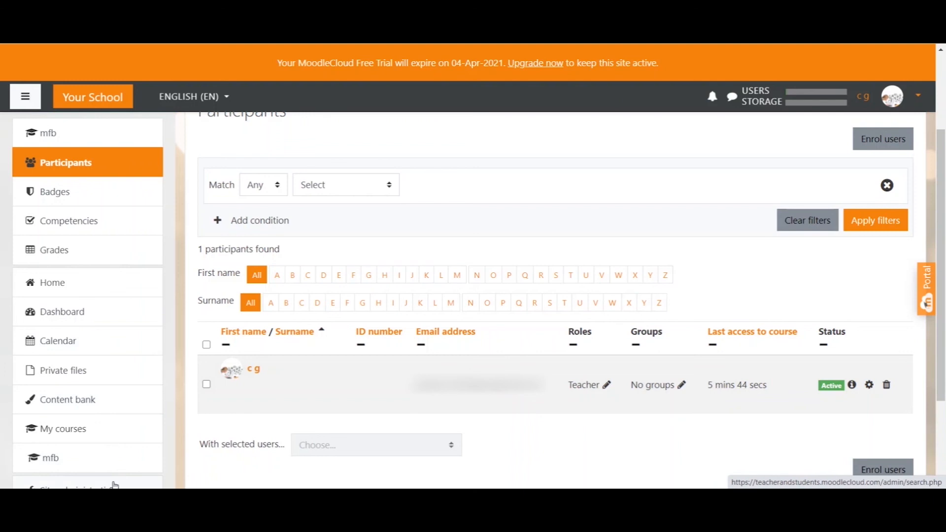
# - Open the site's cohorts and view the members assigned to the "mfb 1" cohort
pyautogui.click(114, 485)
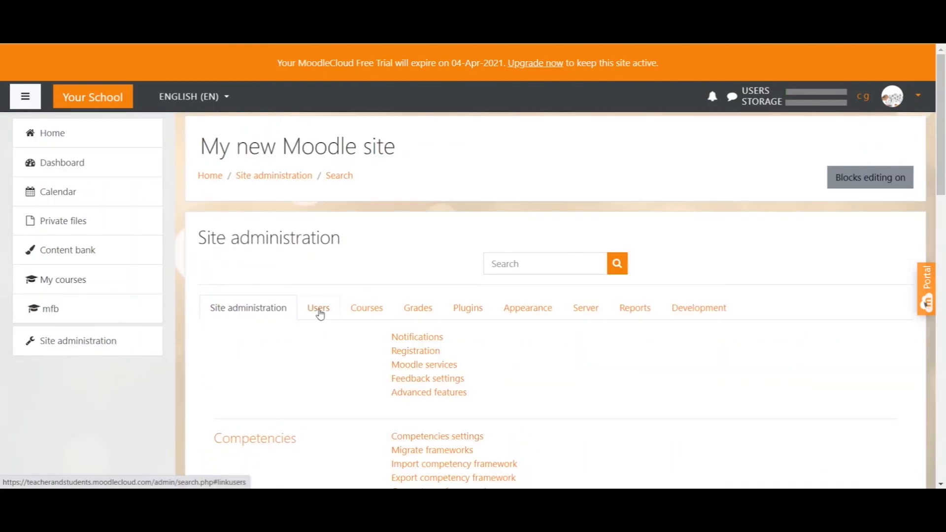
pyautogui.click(319, 310)
pyautogui.scroll(-1, 420, 452)
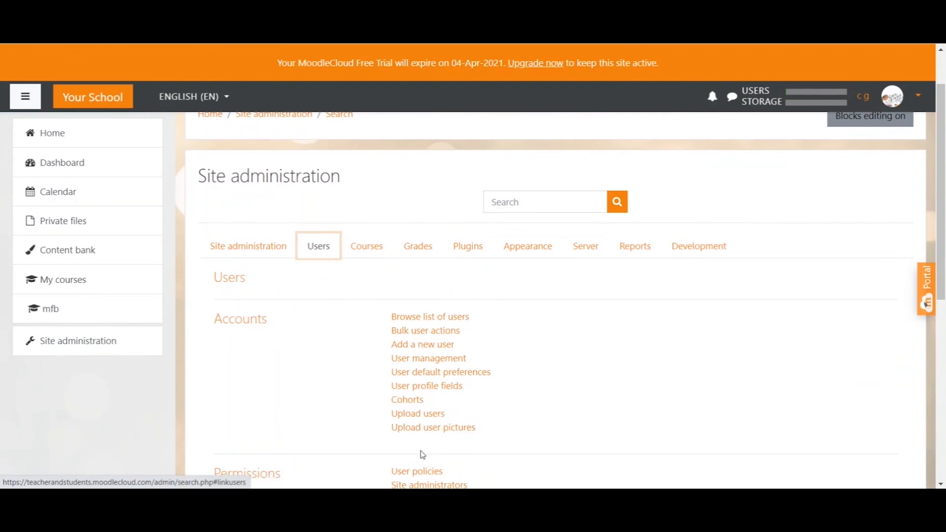
pyautogui.click(415, 400)
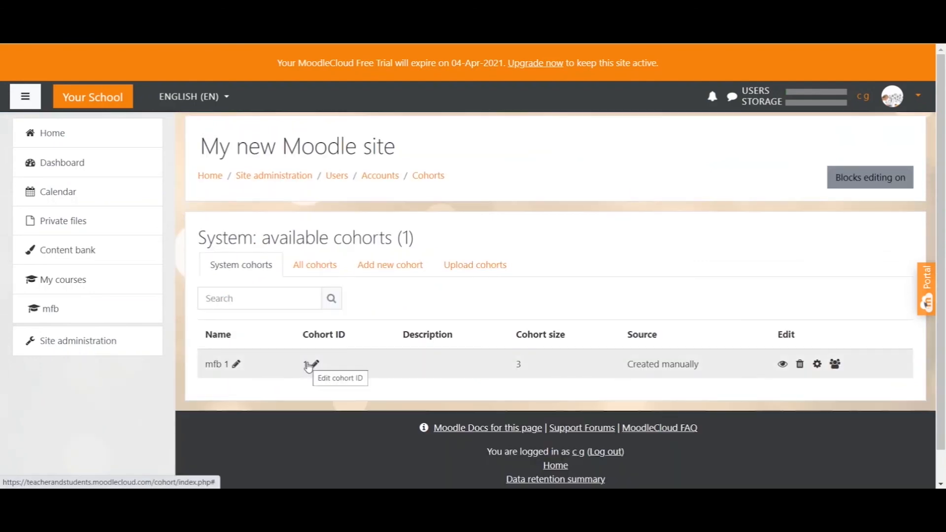
pyautogui.click(836, 364)
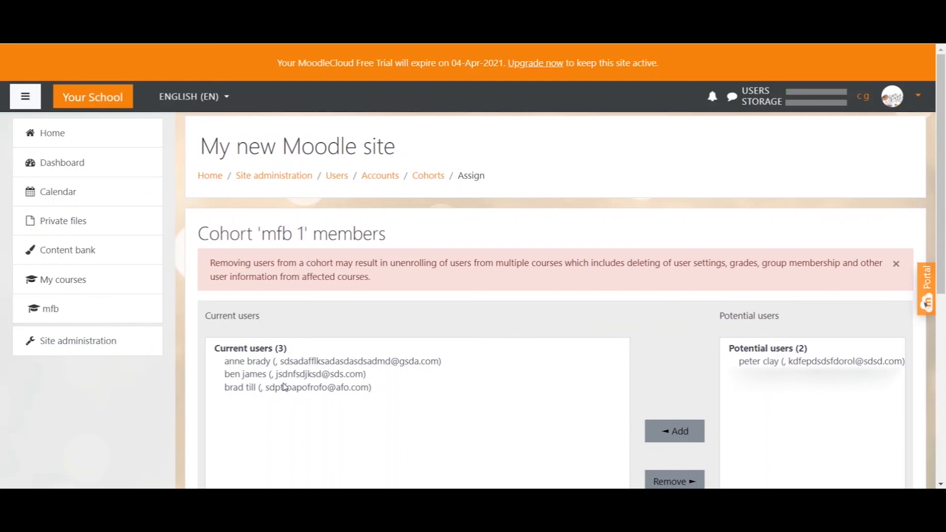
# - Go to the Math for Beginners course participants, enrol the "mfb 1" cohort with the Student role, and view the enrolled members
pyautogui.click(72, 310)
pyautogui.click(96, 165)
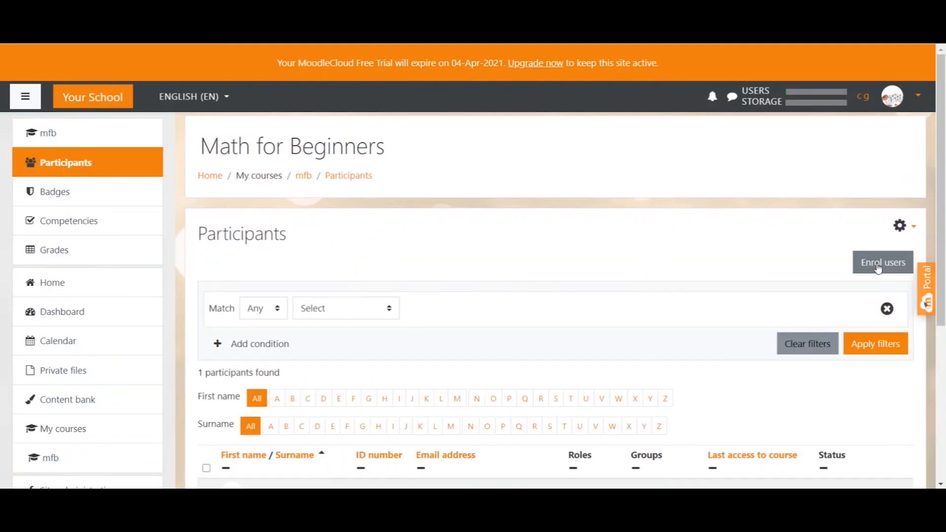
pyautogui.click(879, 267)
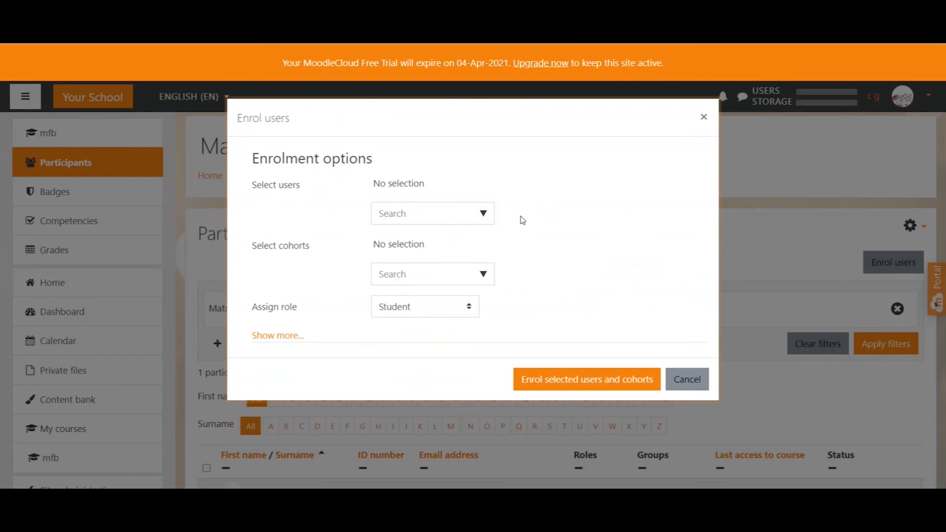
pyautogui.click(410, 277)
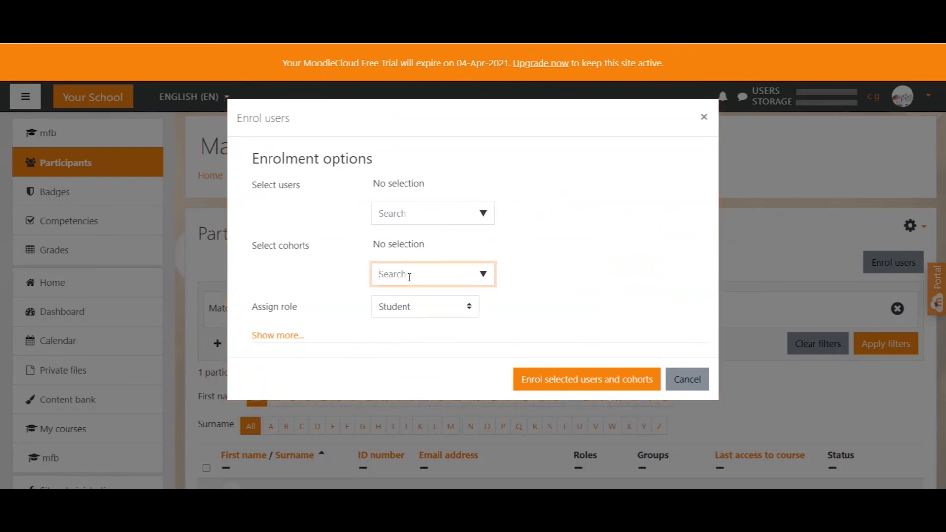
pyautogui.write('mfb')
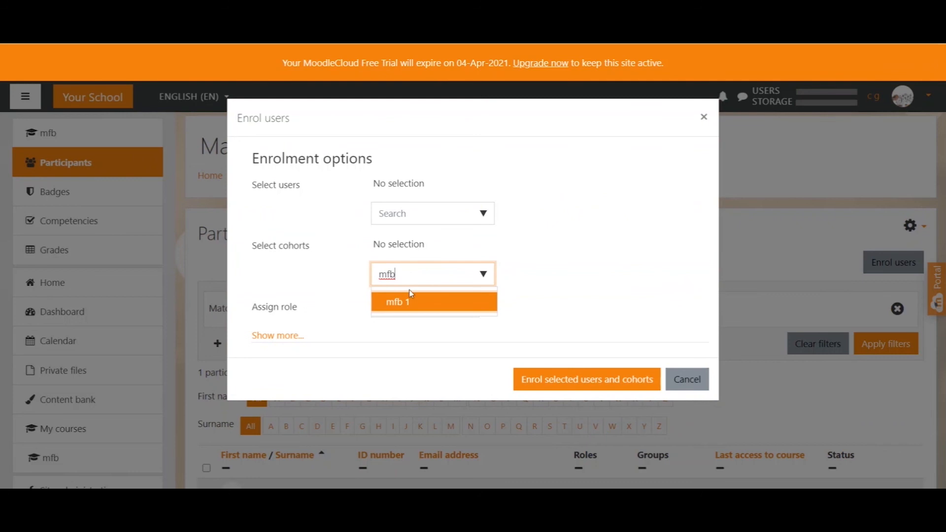
pyautogui.click(407, 302)
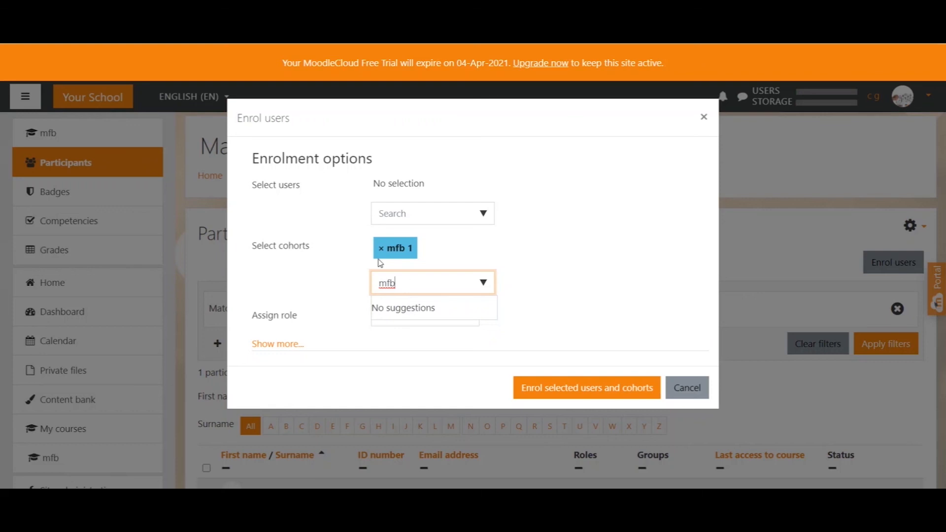
pyautogui.click(445, 251)
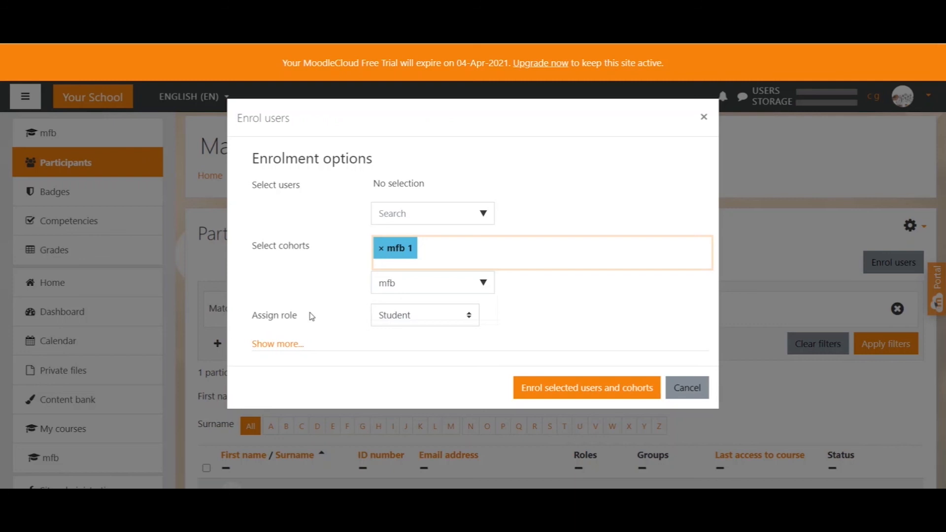
pyautogui.click(594, 387)
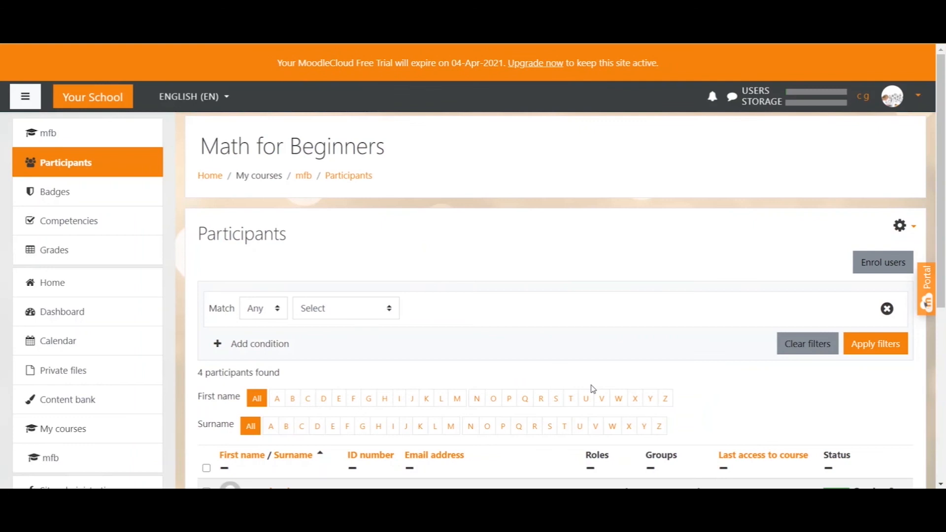
pyautogui.scroll(-5, 593, 389)
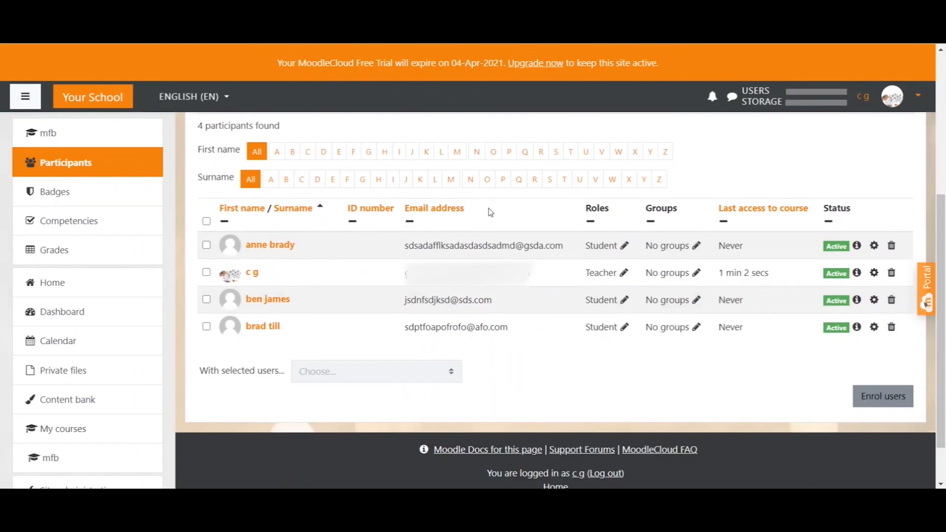